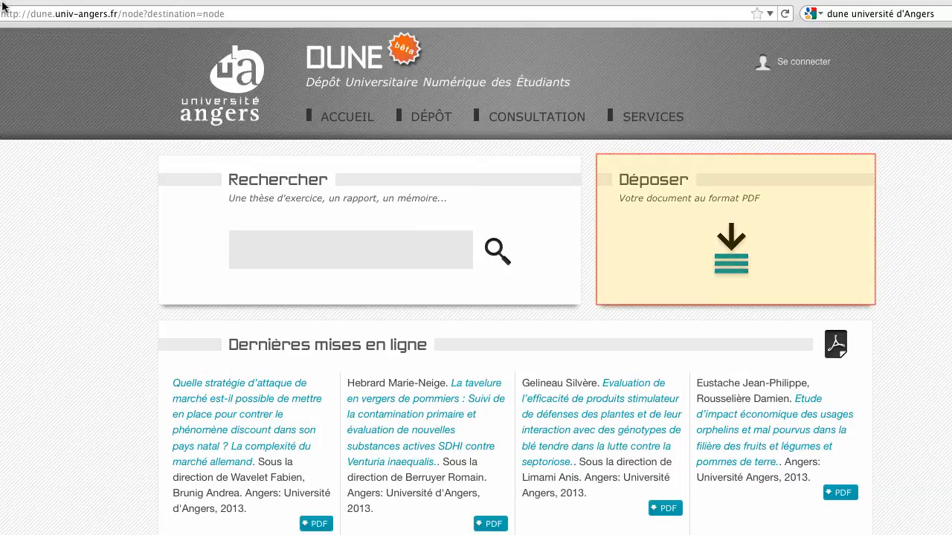
# - Start a new deposit and sign in on the CAS page with the university login and password
pyautogui.click(730, 252)
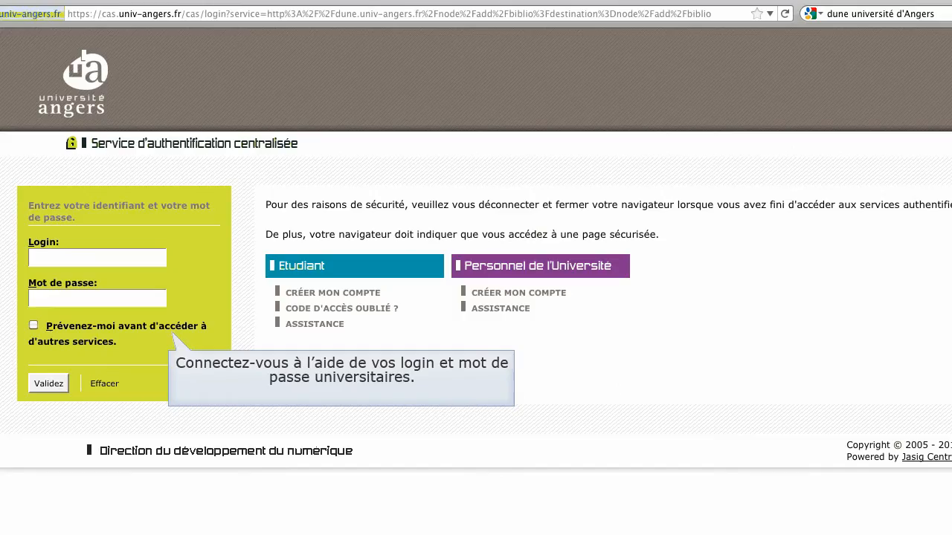
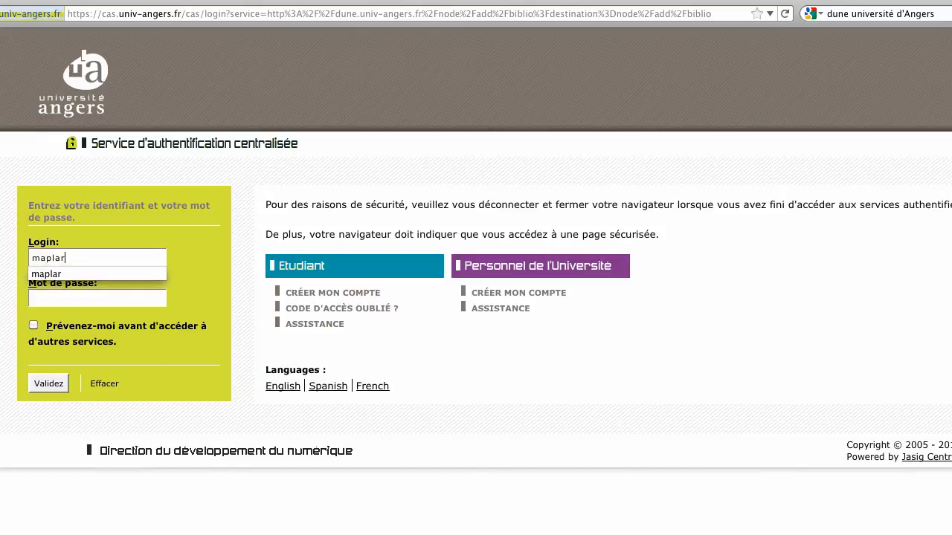
pyautogui.press('Tab')
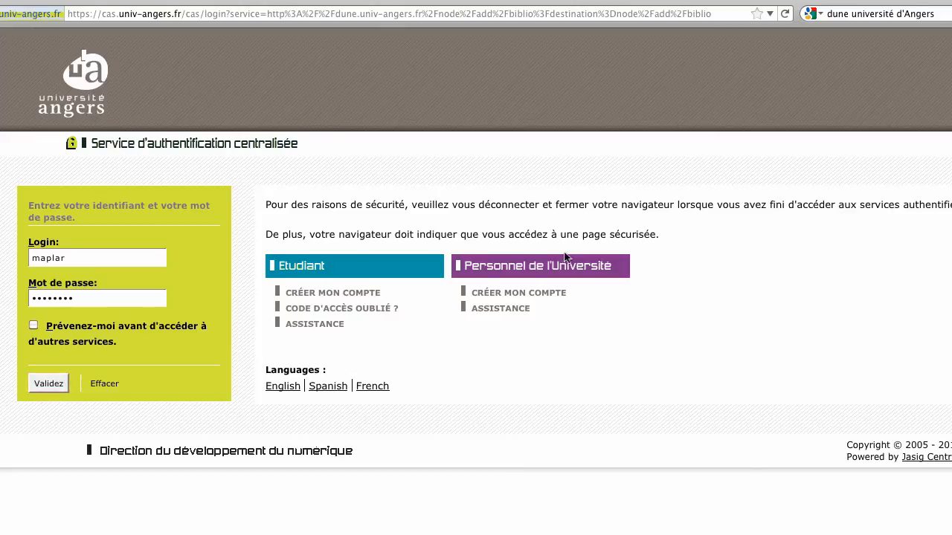
pyautogui.click(48, 383)
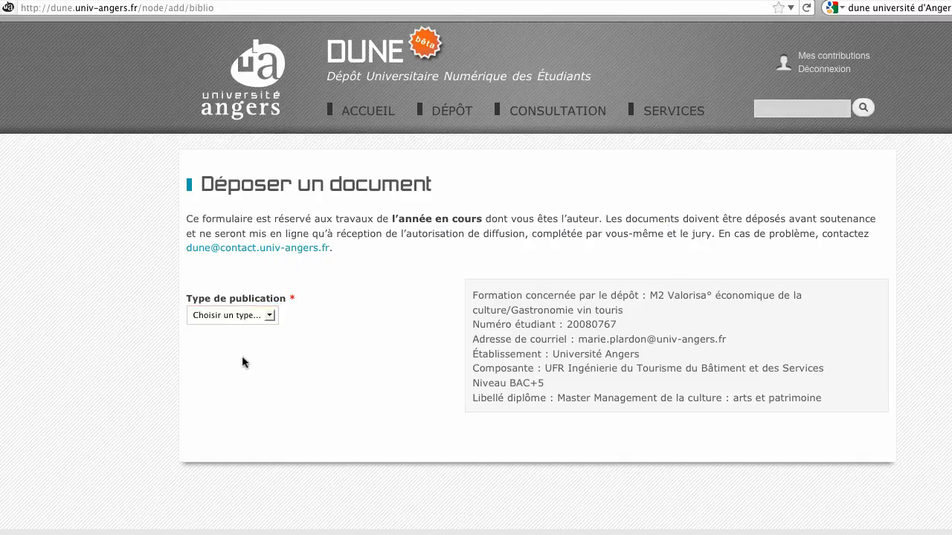
# - Set the publication type to Mémoire, specifically Mémoire de Master
pyautogui.click(266, 316)
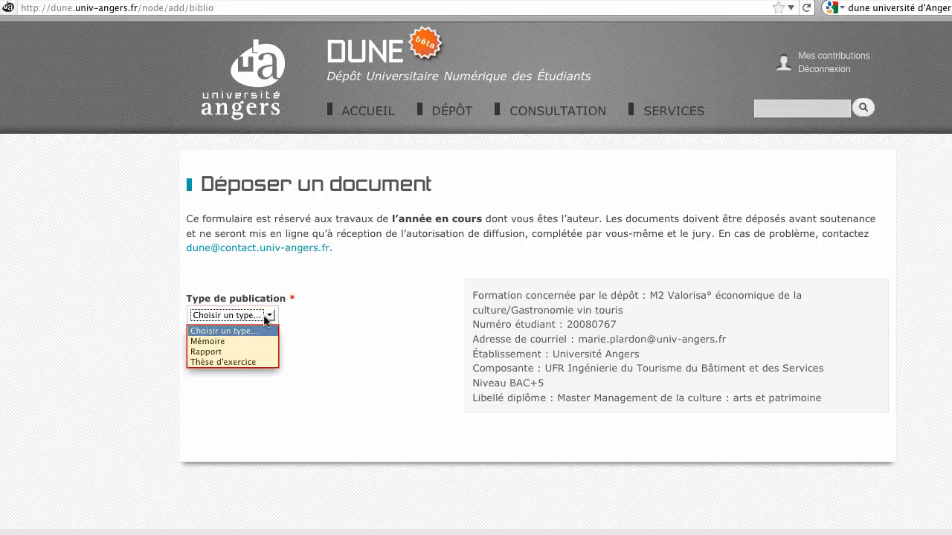
pyautogui.click(209, 342)
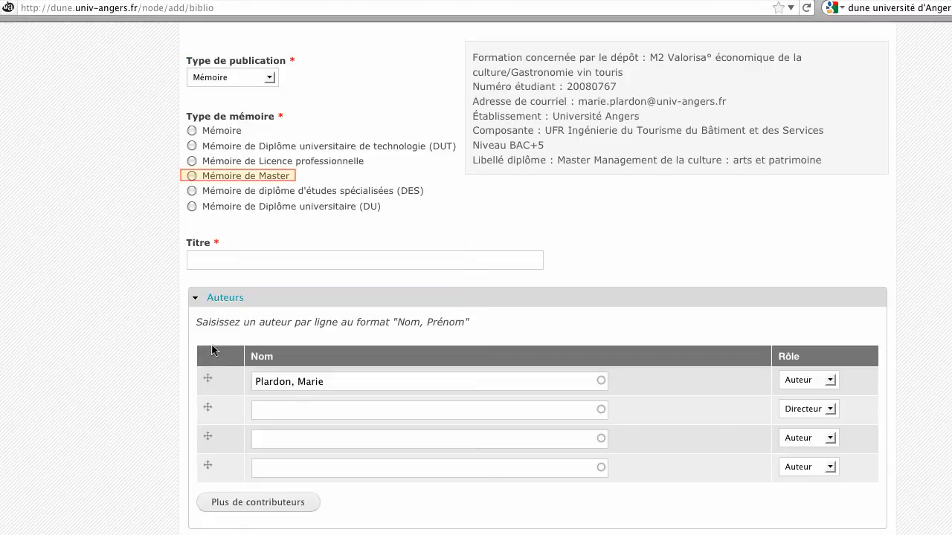
pyautogui.click(192, 176)
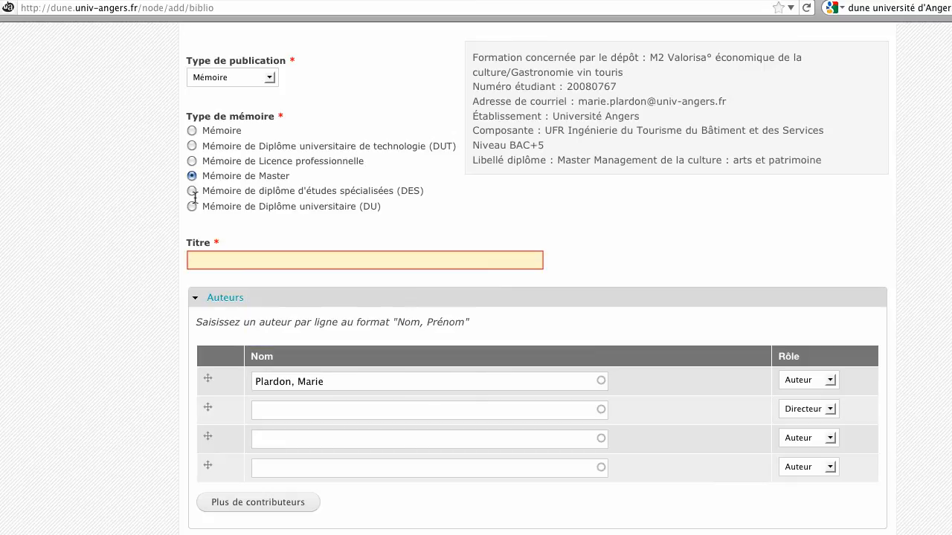
# - Enter the title 'Vins et tourisme en Layon' and the thesis director's name as contributor
pyautogui.click(195, 260)
pyautogui.write('Vins et ')
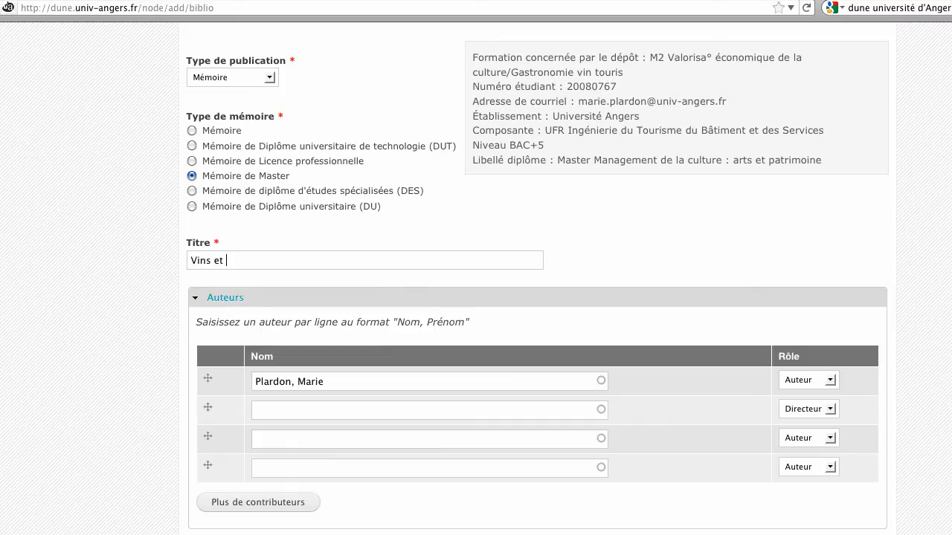
pyautogui.write('tourisme en Layon')
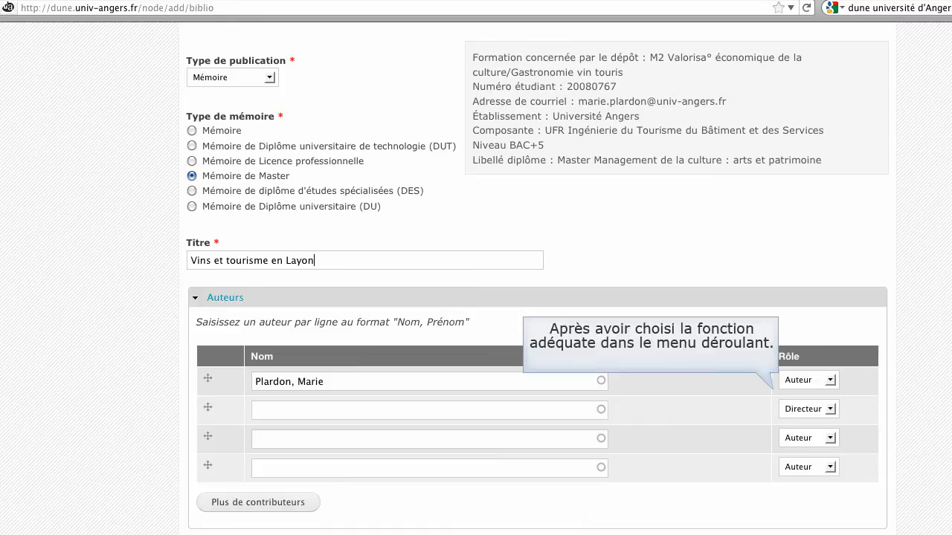
pyautogui.click(260, 412)
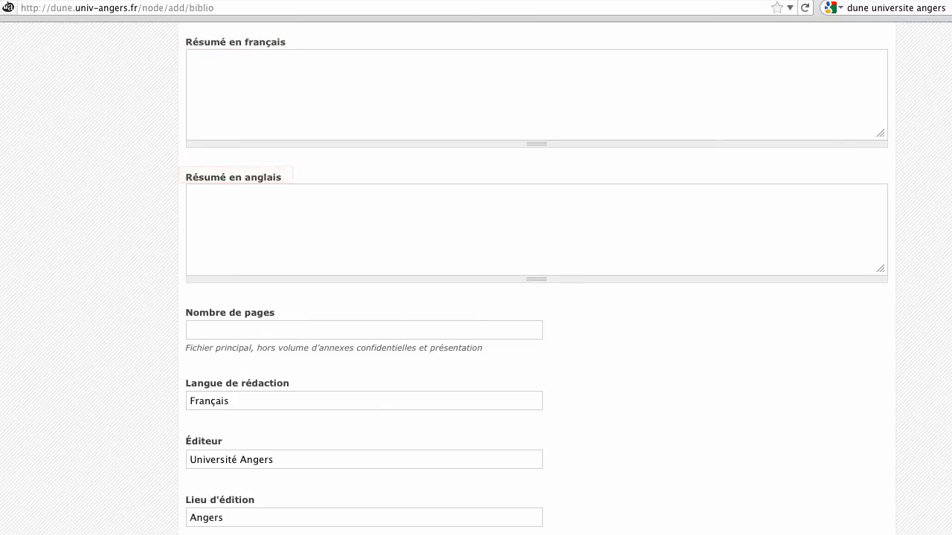
# - Paste the French and English abstracts into their fields
pyautogui.click(208, 64)
pyautogui.press('super+v')
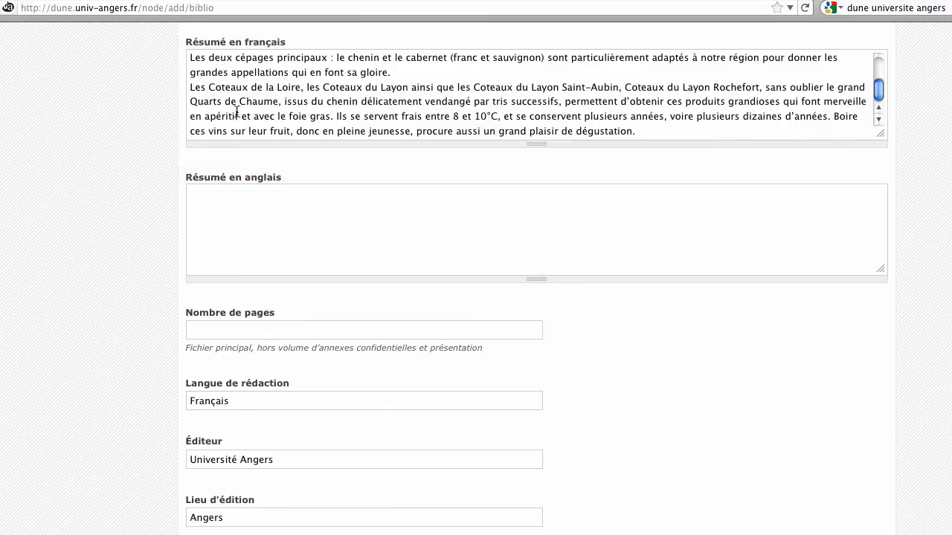
pyautogui.click(214, 202)
pyautogui.press('super+v')
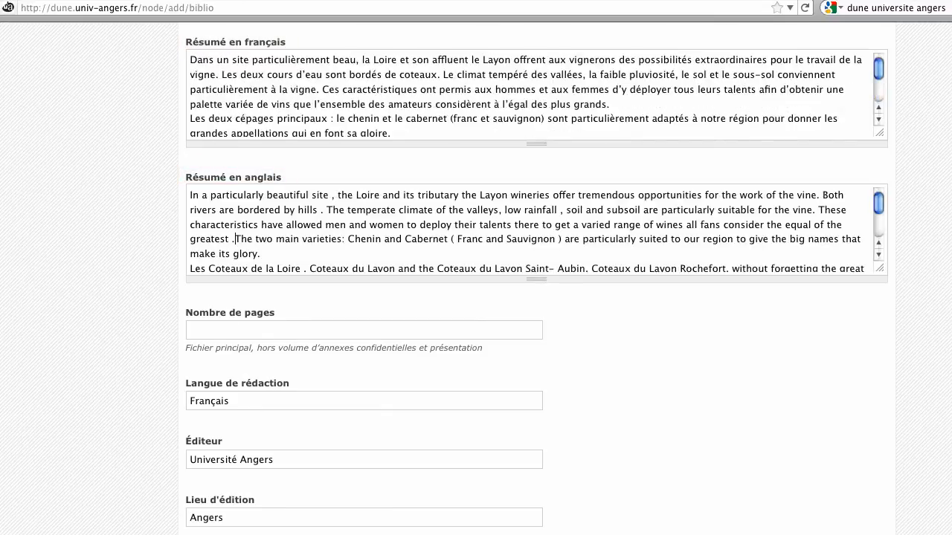
# - Enter 100 pages and the keywords 'vin, tourisme, Layon'
pyautogui.scroll(-5, 216, 197)
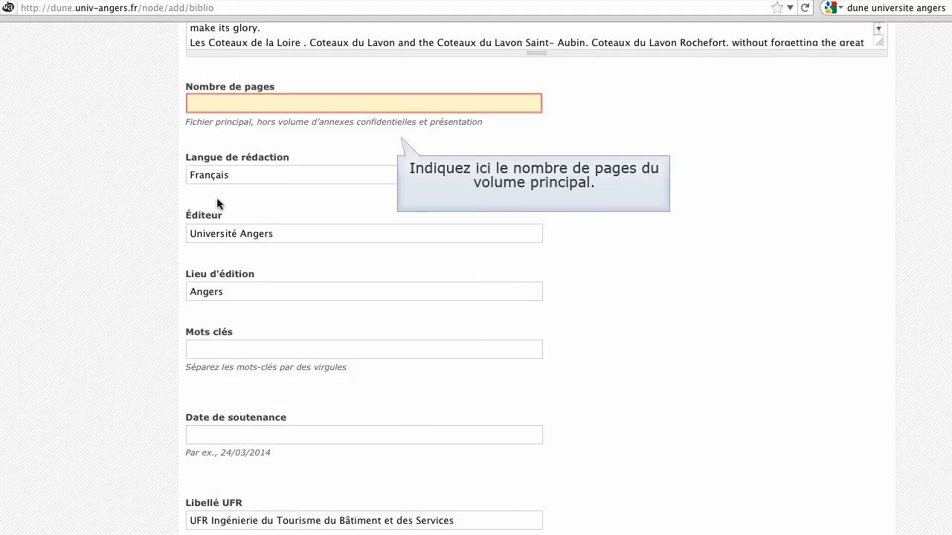
pyautogui.click(197, 104)
pyautogui.write('100')
pyautogui.press('Down')
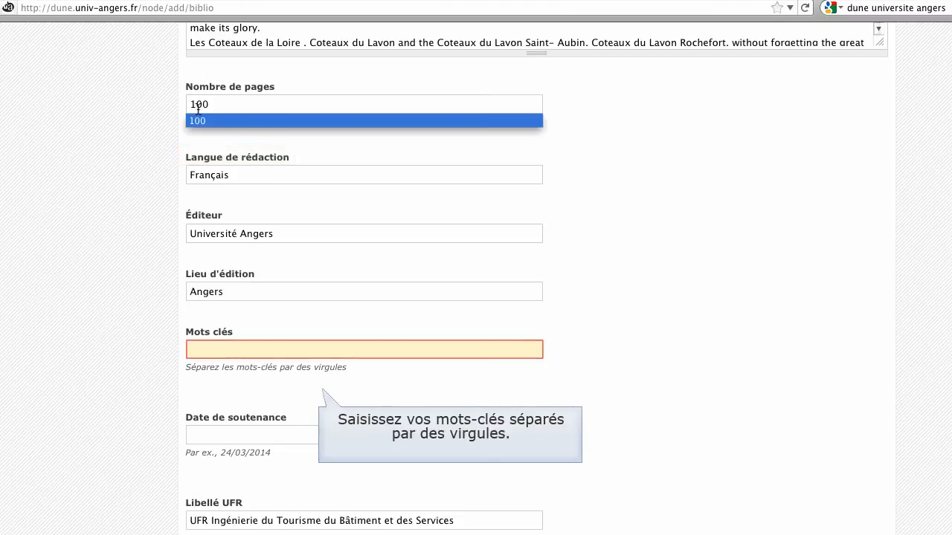
pyautogui.click(196, 349)
pyautogui.write('vin, tourism')
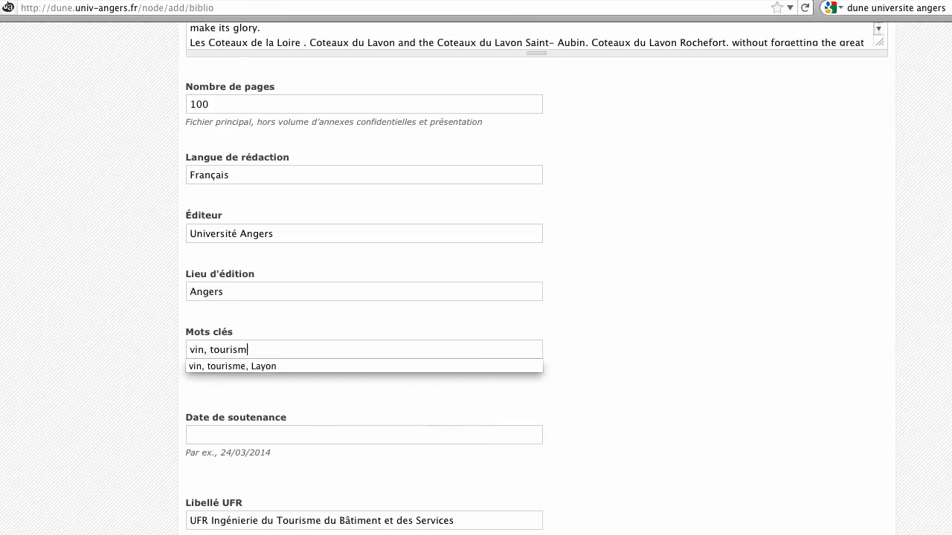
pyautogui.write('e, Layon')
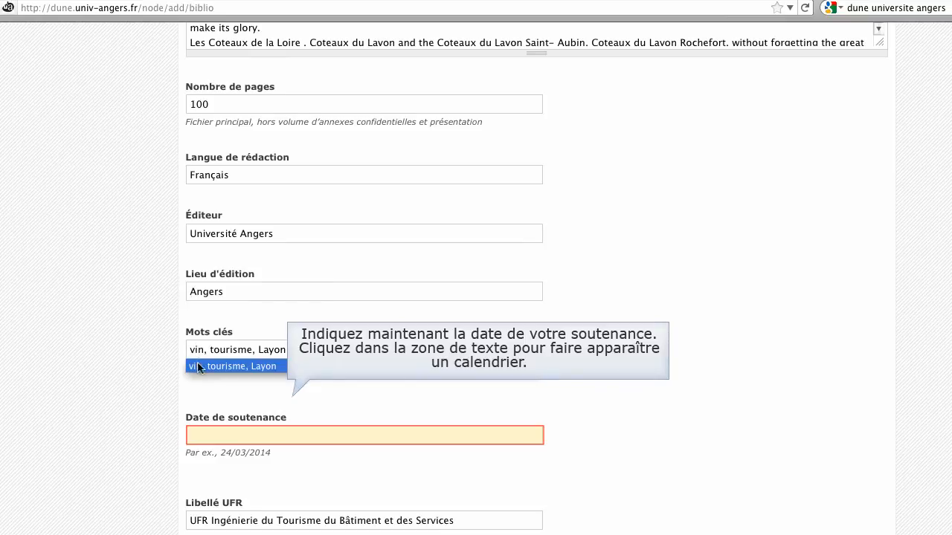
# - Pick 13 May 2014 as the defence date in the calendar
pyautogui.click(201, 435)
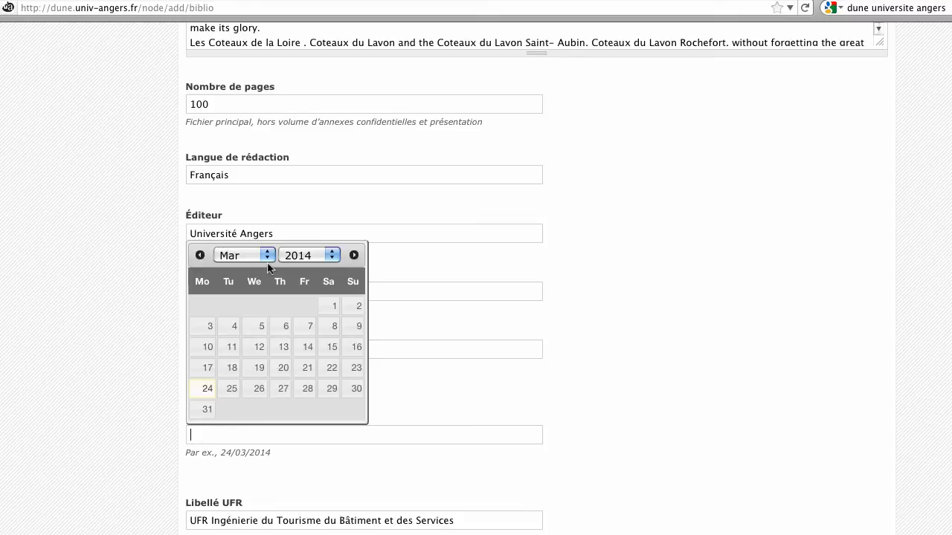
pyautogui.click(266, 255)
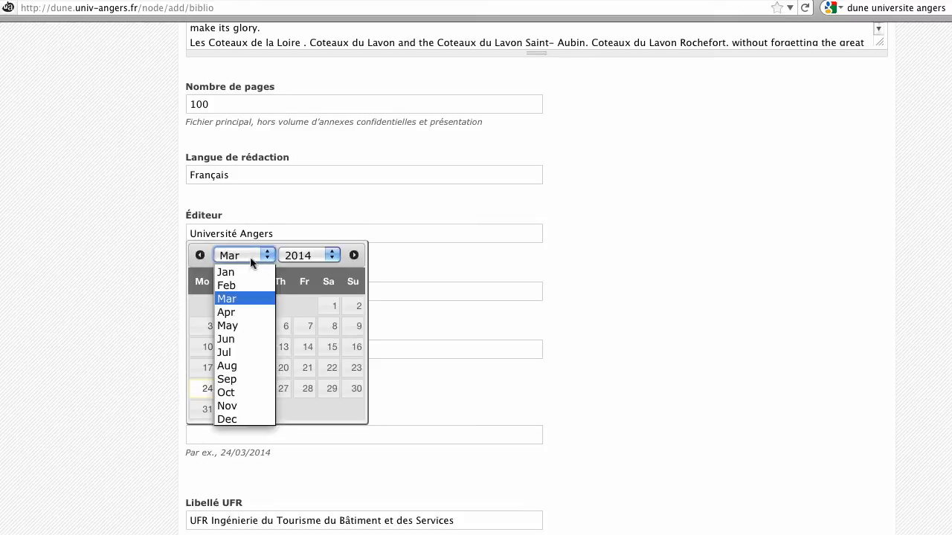
pyautogui.click(232, 325)
pyautogui.click(232, 347)
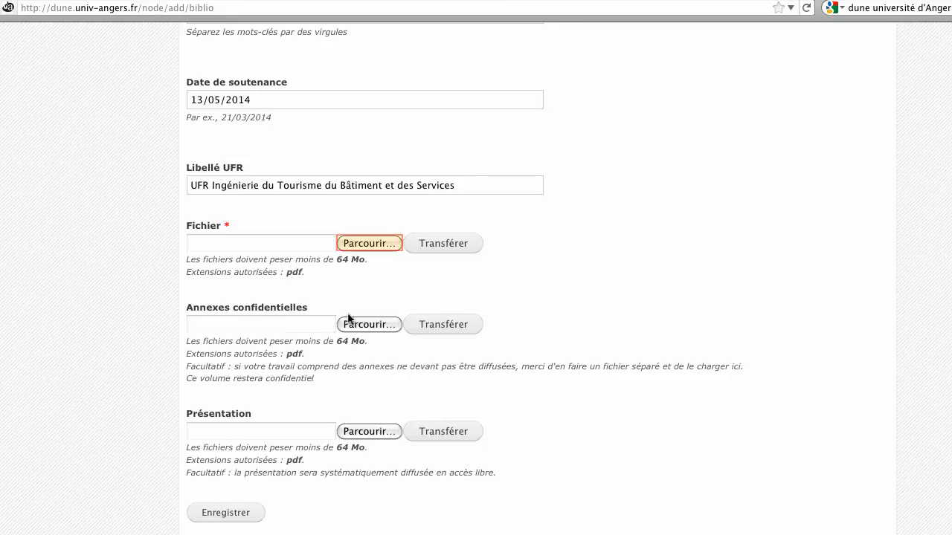
# - Upload vins_et_tourisme_en_layon.pdf from the desktop as the main Fichier
pyautogui.click(369, 244)
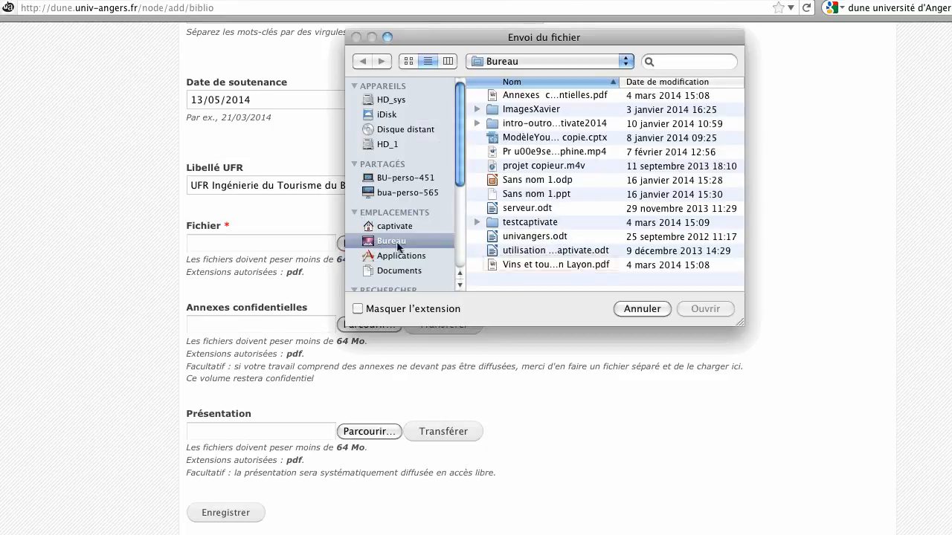
pyautogui.click(551, 265)
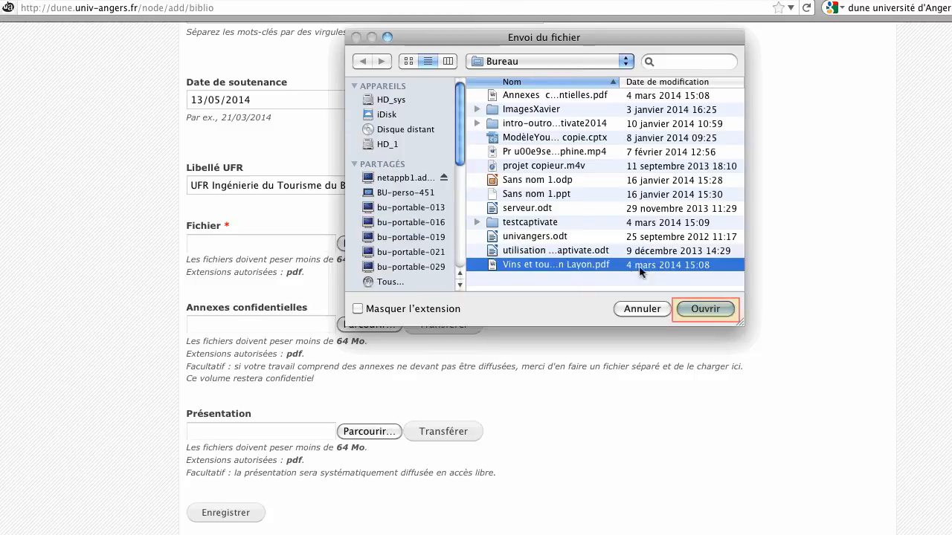
pyautogui.click(703, 308)
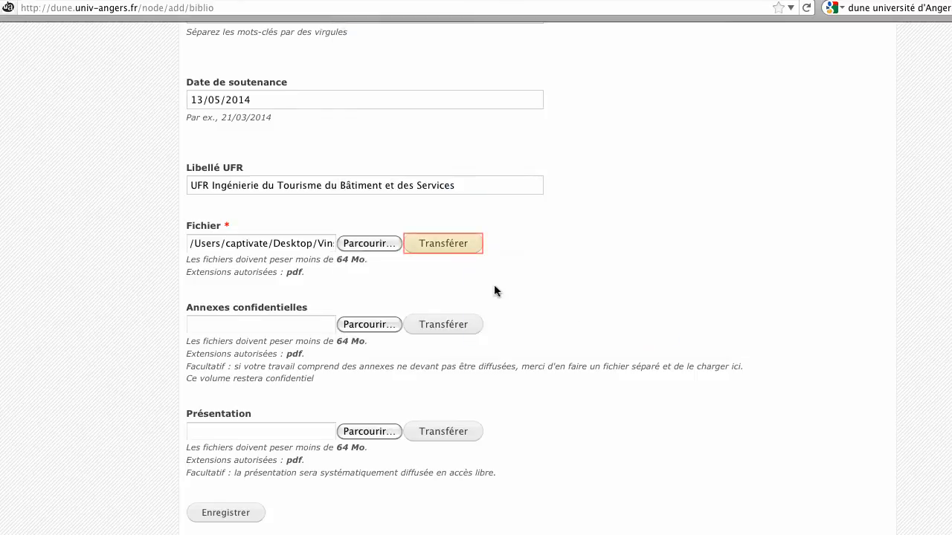
pyautogui.click(449, 248)
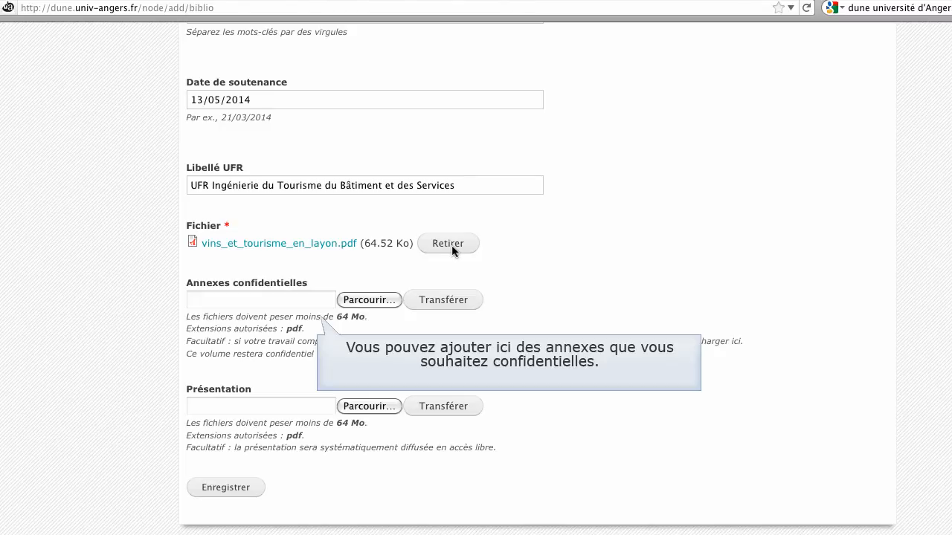
# - Upload annexes_confidentielles.pdf from the desktop under Annexes confidentielles
pyautogui.click(370, 301)
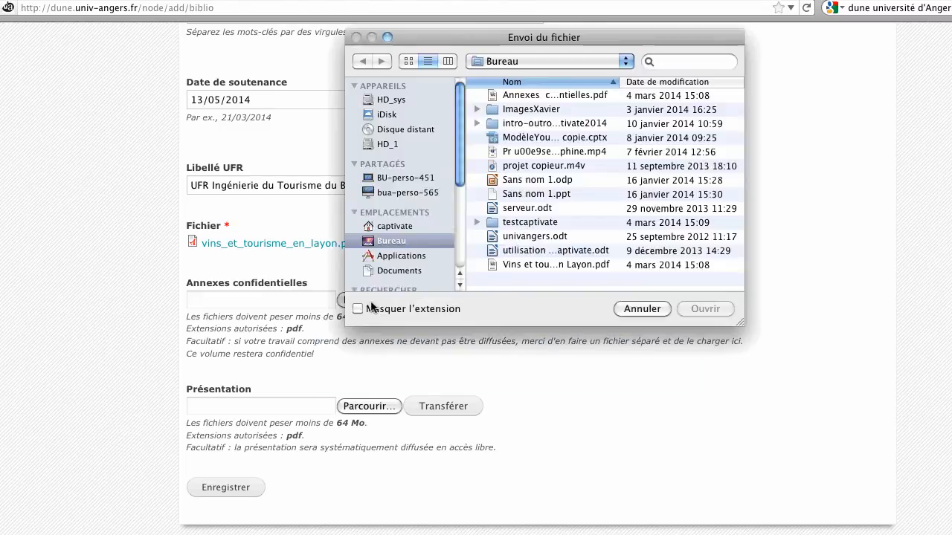
pyautogui.click(574, 96)
pyautogui.click(706, 309)
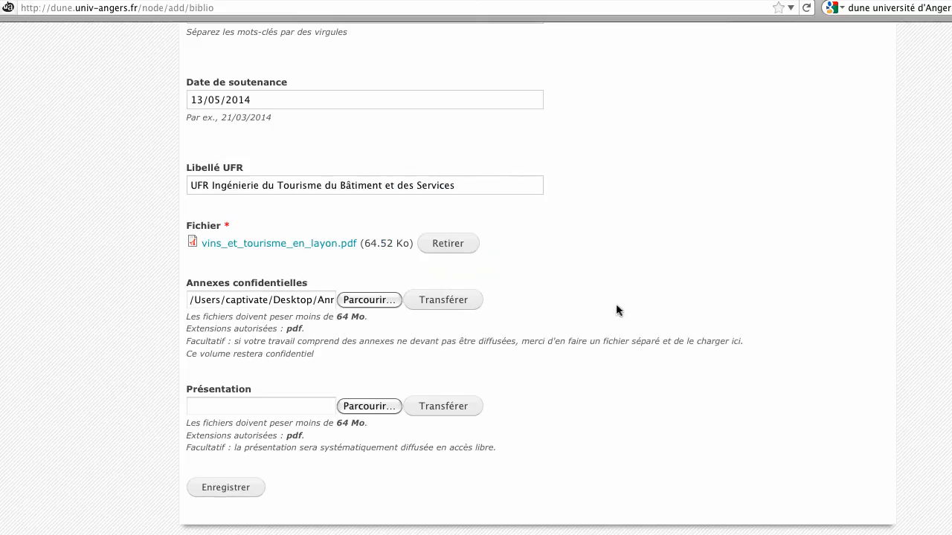
pyautogui.click(442, 302)
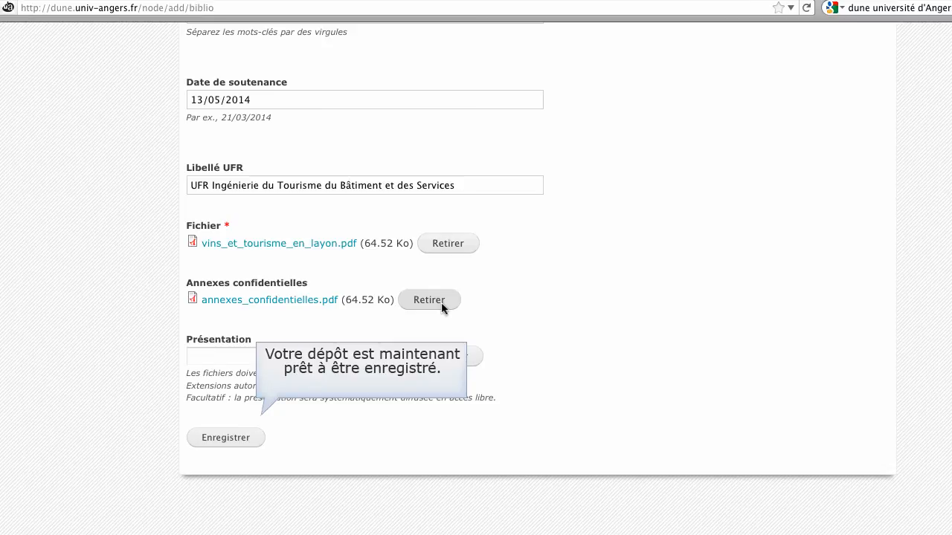
# - Save the completed deposit with Enregistrer to reach the confirmation page
pyautogui.click(225, 438)
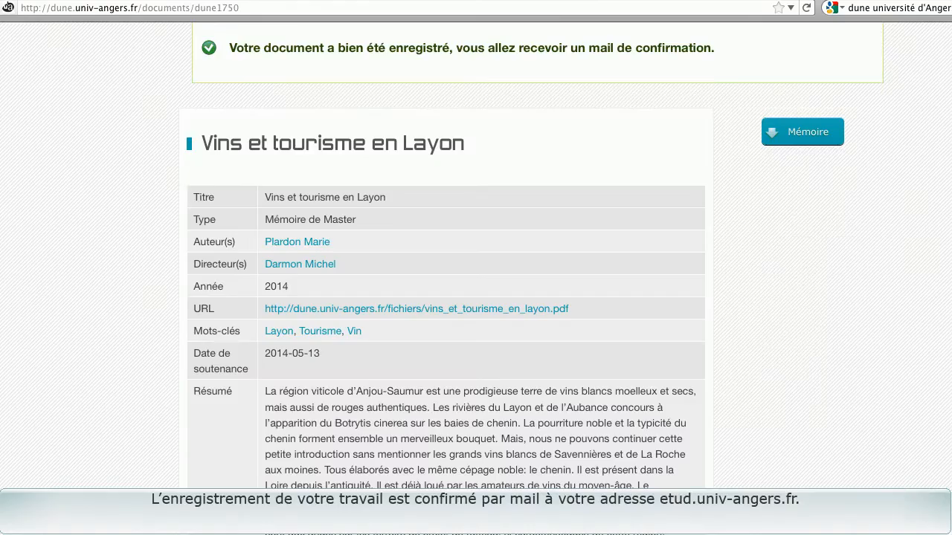